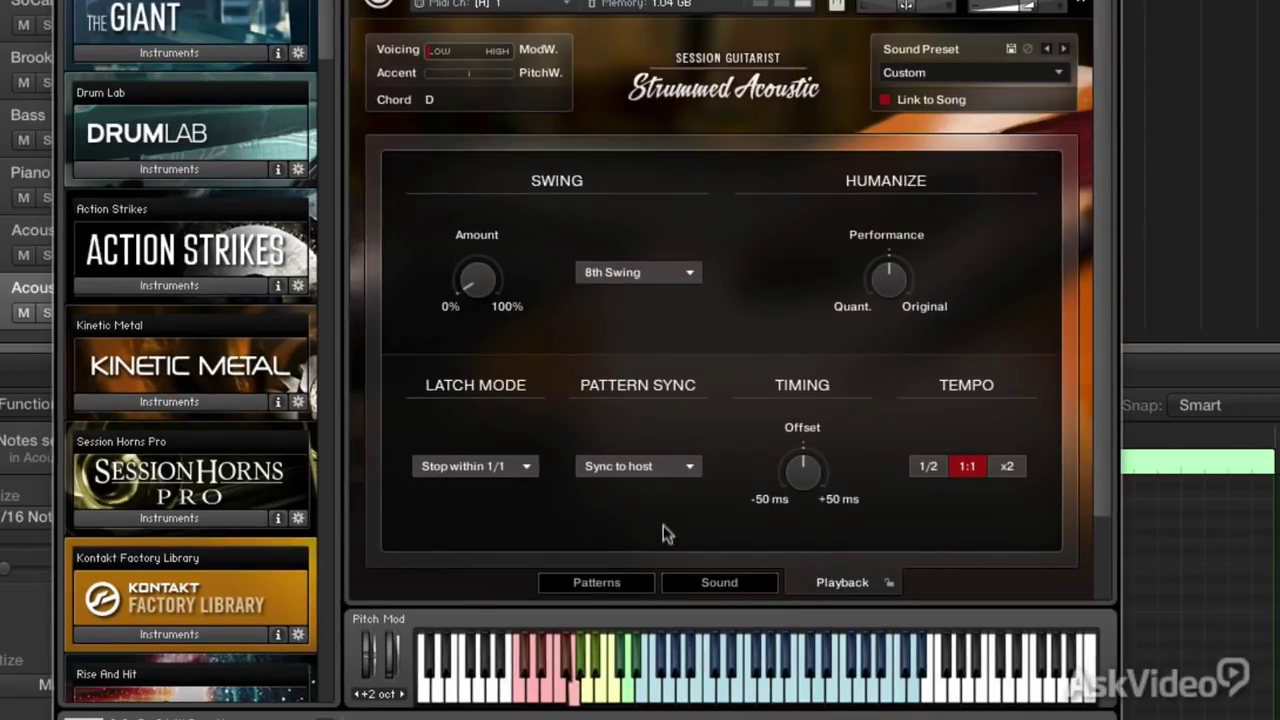
Load the Rock song preset from the Strummed Acoustic song browser into the pattern slots
{"action": "left_click", "coordinate": [597, 582]}
{"action": "left_click", "coordinate": [710, 352]}
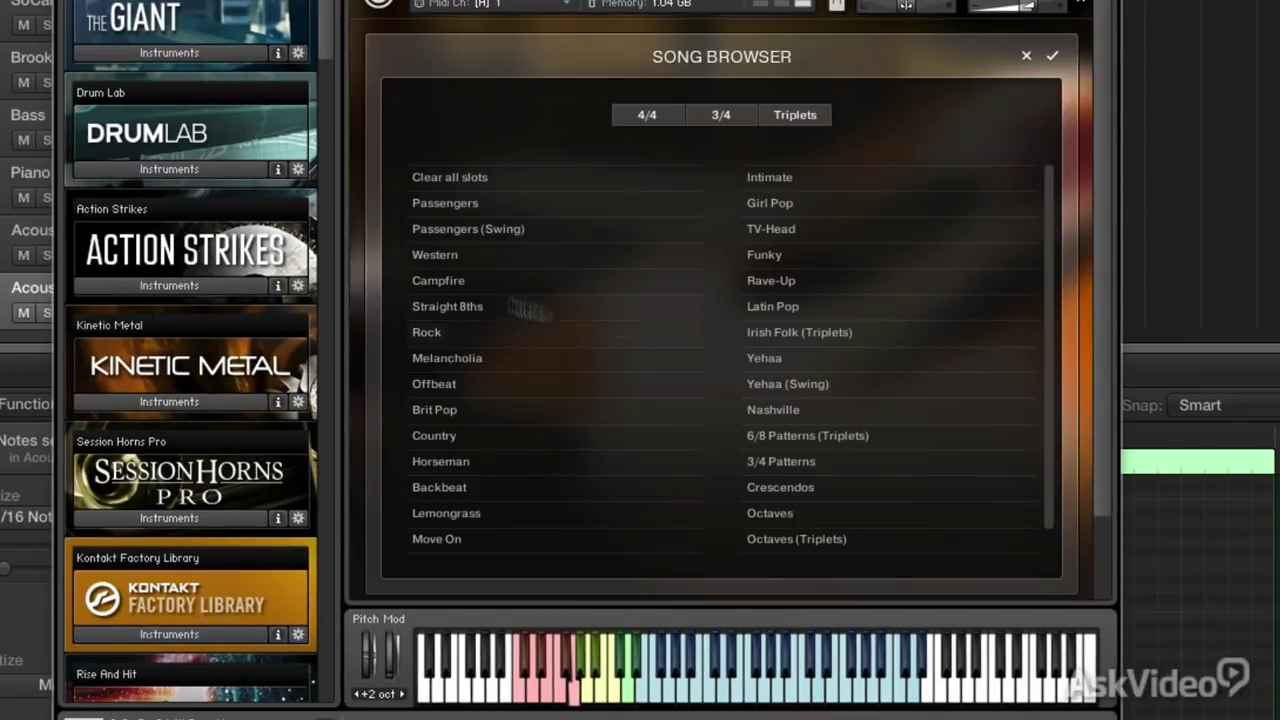
{"action": "left_click", "coordinate": [454, 340]}
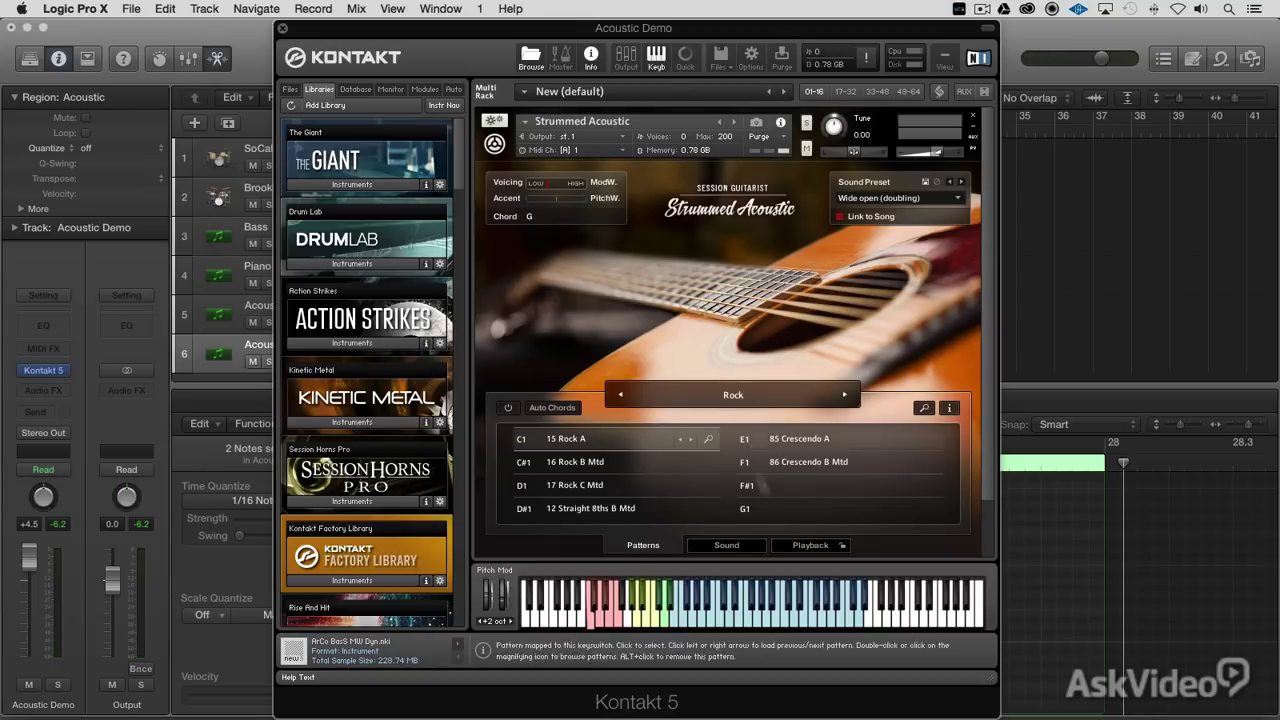
Show the instrument's playback settings and set the Logic project tempo to 80 bpm
{"action": "left_click", "coordinate": [810, 545]}
{"action": "left_click_drag", "start_coordinate": [741, 28], "coordinate": [745, 268]}
{"action": "left_click", "coordinate": [669, 60]}
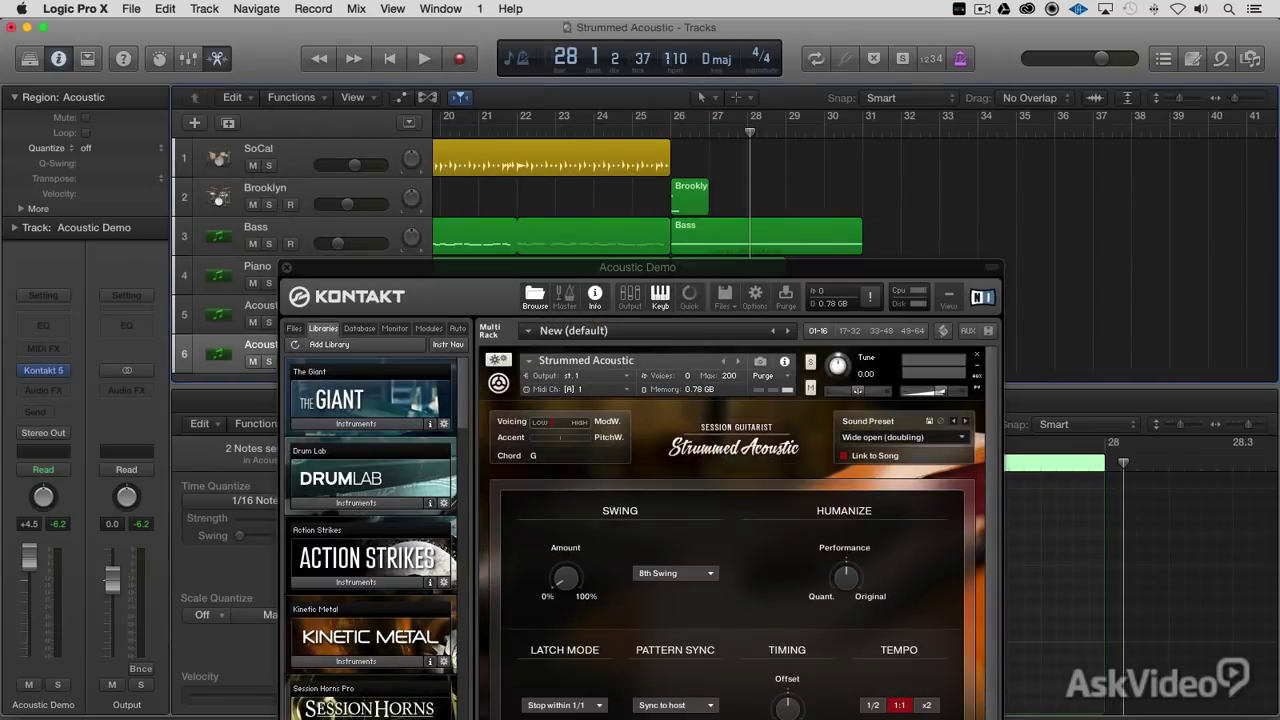
{"action": "left_click_drag", "start_coordinate": [669, 60], "coordinate": [669, 50]}
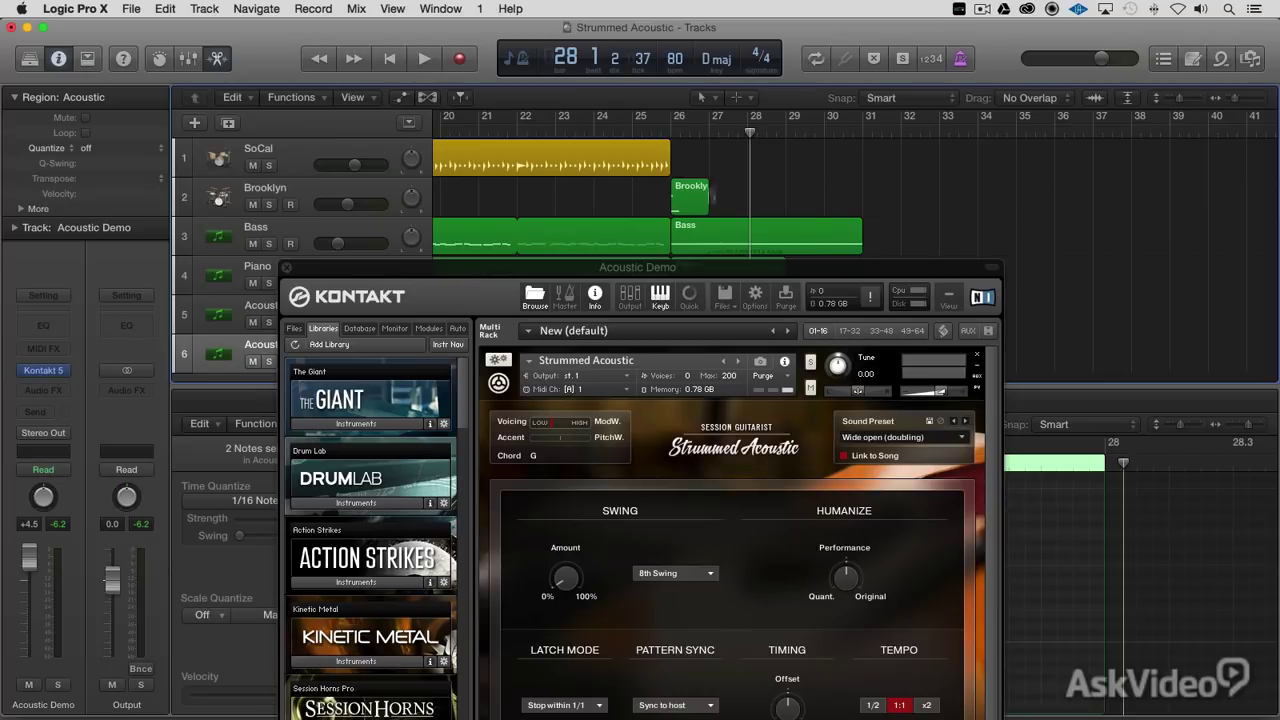
{"action": "left_click_drag", "start_coordinate": [712, 267], "coordinate": [711, 29]}
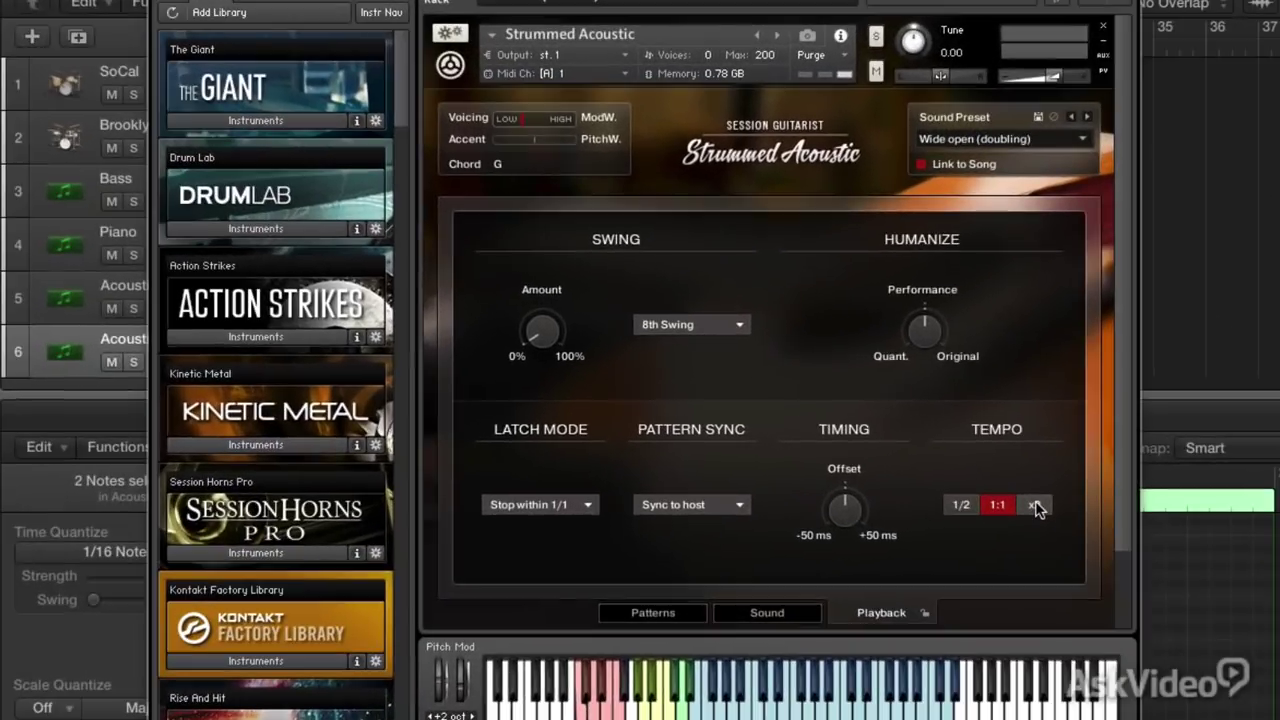
Set the instrument's playback tempo to x2 and audition the strummed pattern
{"action": "left_click", "coordinate": [1035, 505]}
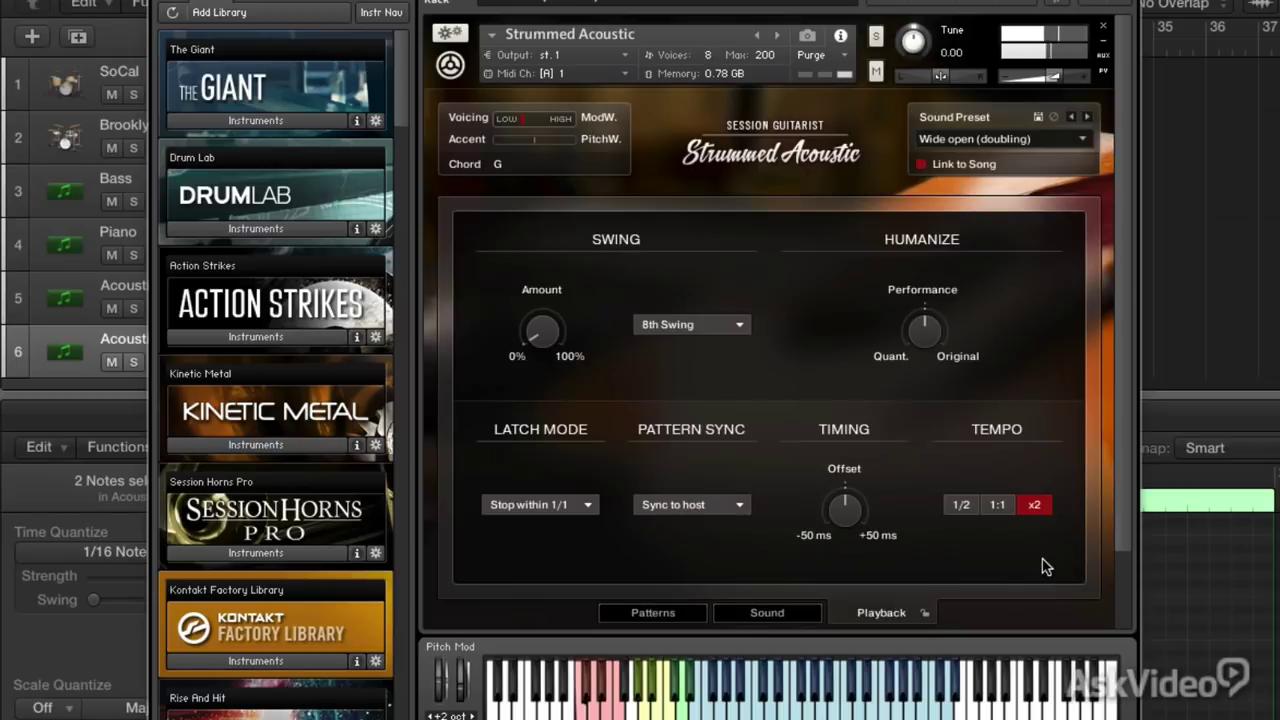
{"action": "key", "text": "space"}
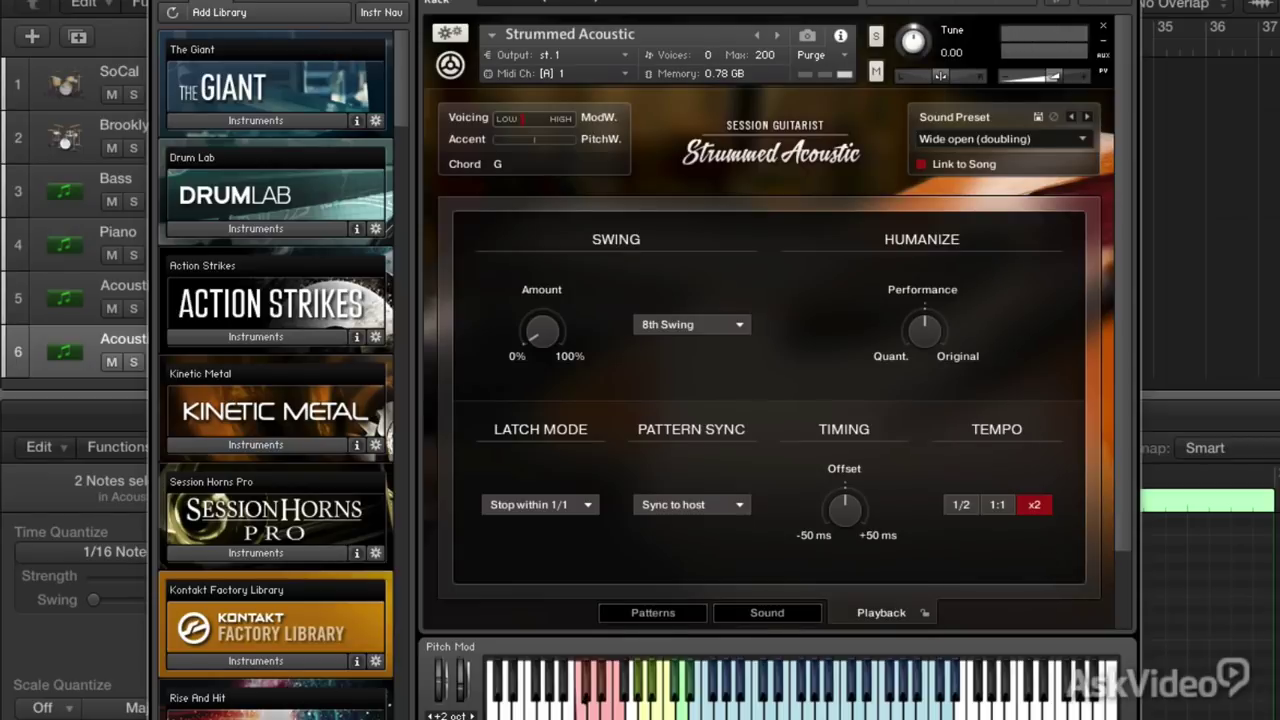
{"action": "left_click_drag", "start_coordinate": [863, 100], "coordinate": [865, 15]}
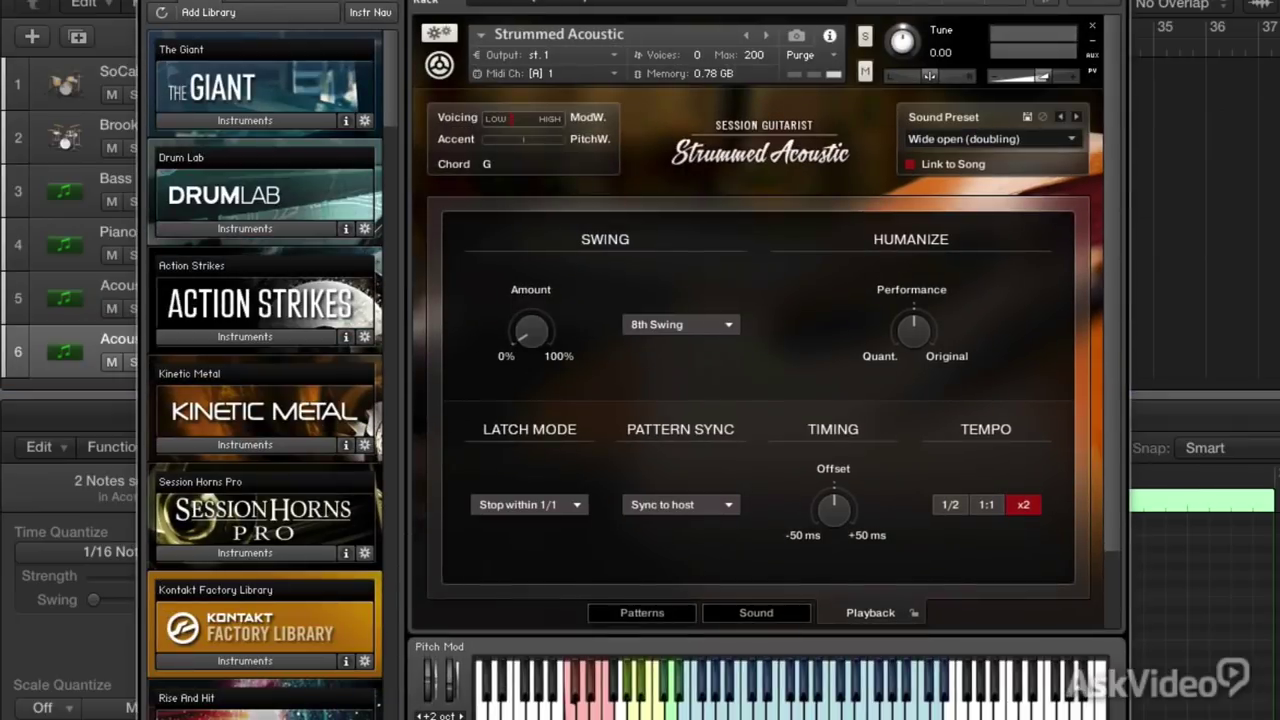
Open the settings of pattern 15 Rock A, audition it with End Step 16, and restore the End Step to 32
{"action": "left_click", "coordinate": [686, 614]}
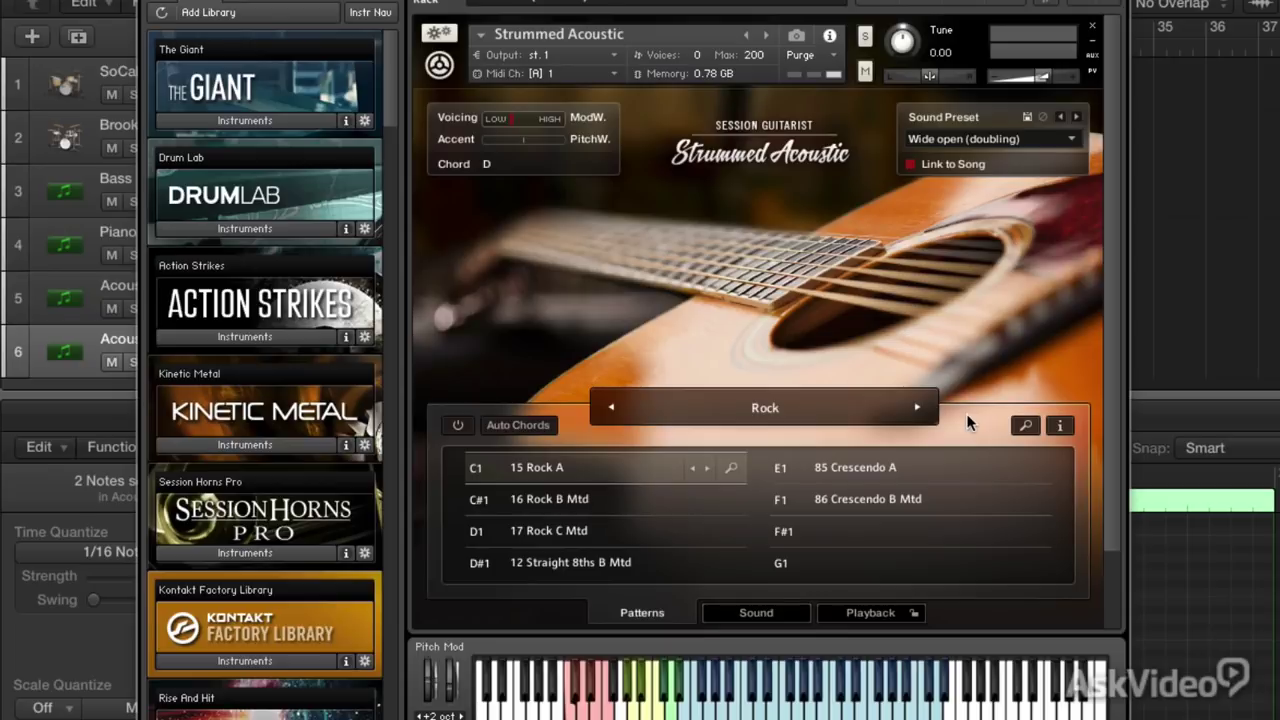
{"action": "left_click", "coordinate": [1061, 428]}
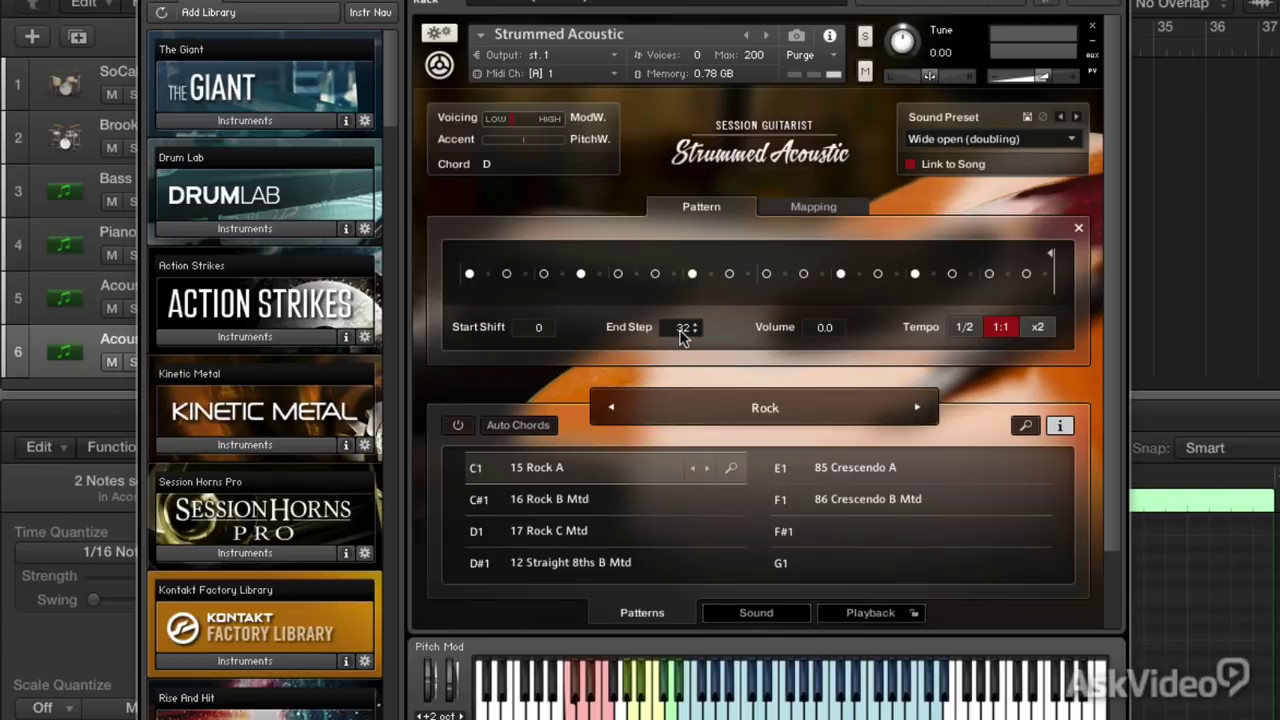
{"action": "left_click_drag", "start_coordinate": [680, 335], "coordinate": [651, 490]}
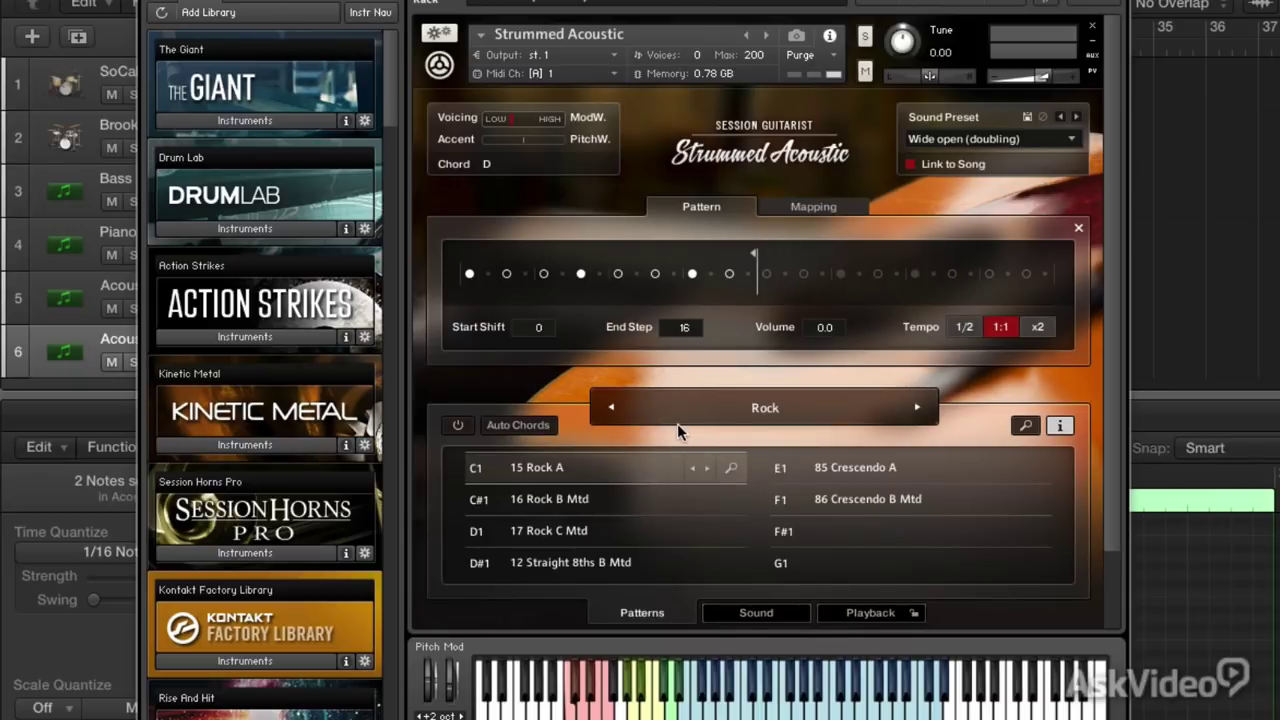
{"action": "key", "text": "space"}
{"action": "left_click_drag", "start_coordinate": [686, 327], "coordinate": [718, 130]}
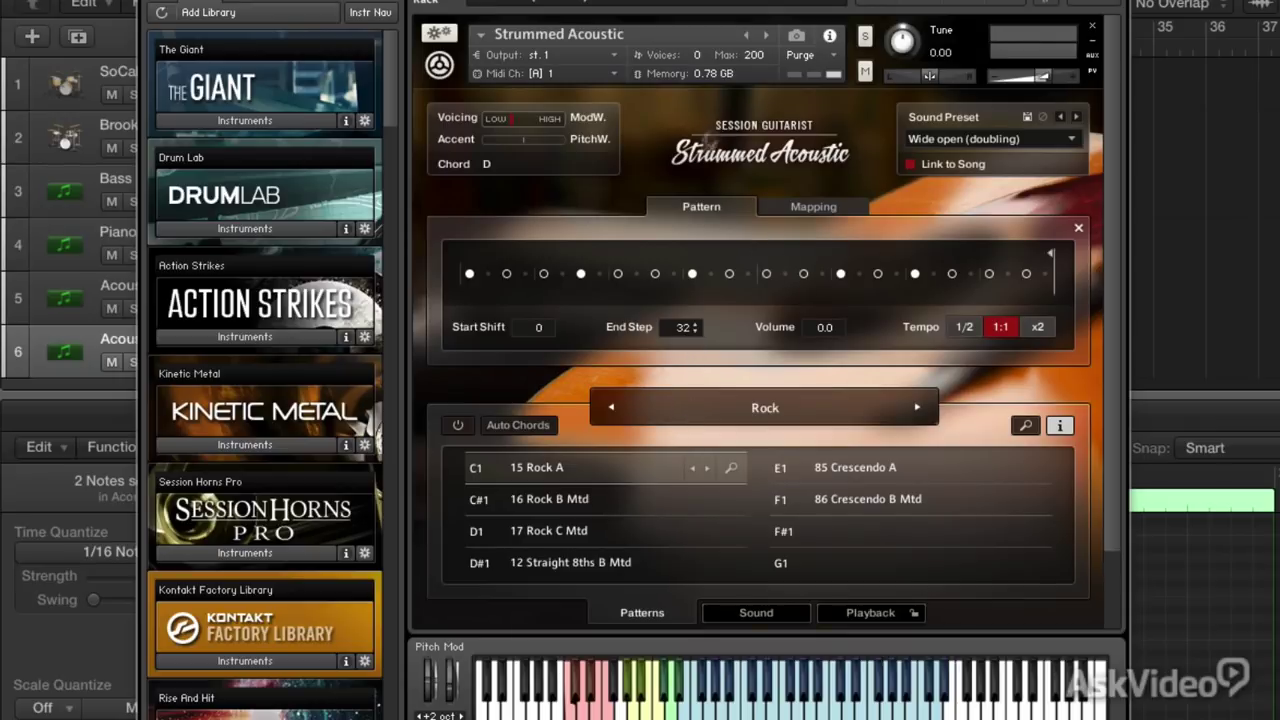
Audition pattern 15 Rock A with Start Shift 1 and 2, and reset the shift to 0
{"action": "left_click_drag", "start_coordinate": [541, 330], "coordinate": [533, 326]}
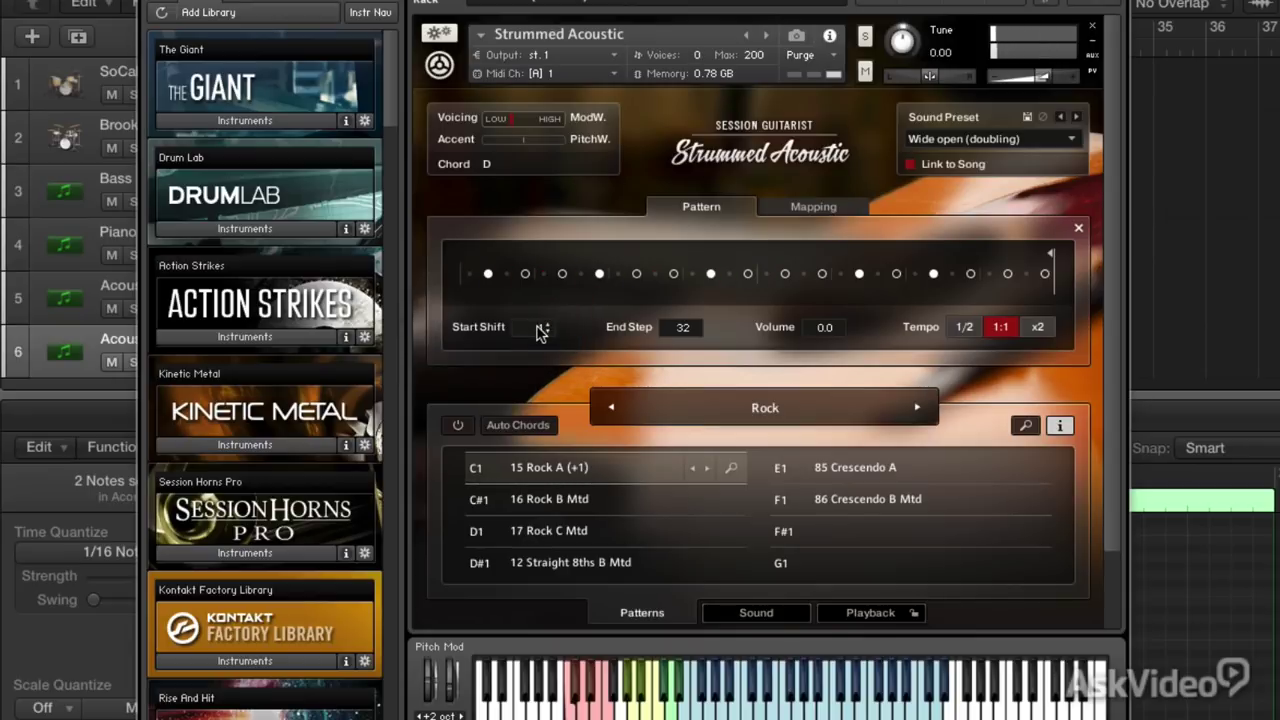
{"action": "left_click_drag", "start_coordinate": [541, 331], "coordinate": [540, 326]}
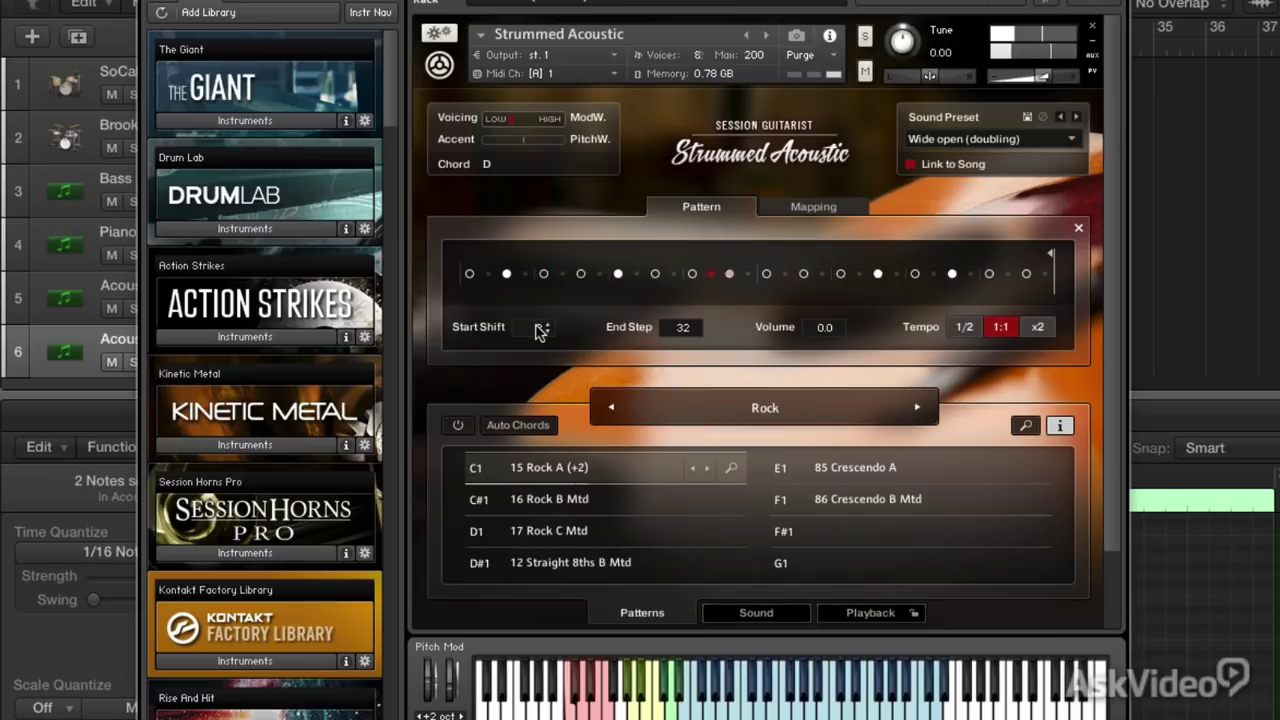
{"action": "left_click_drag", "start_coordinate": [535, 336], "coordinate": [532, 351]}
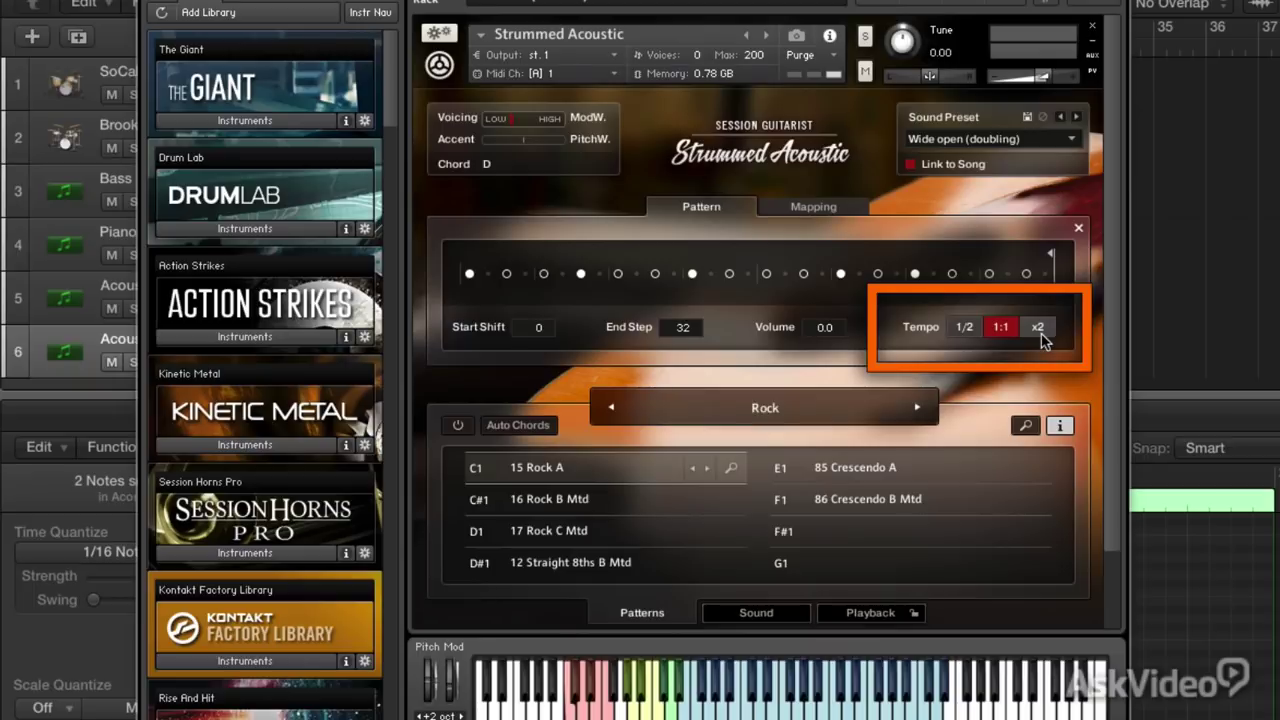
{"action": "left_click", "coordinate": [1078, 228]}
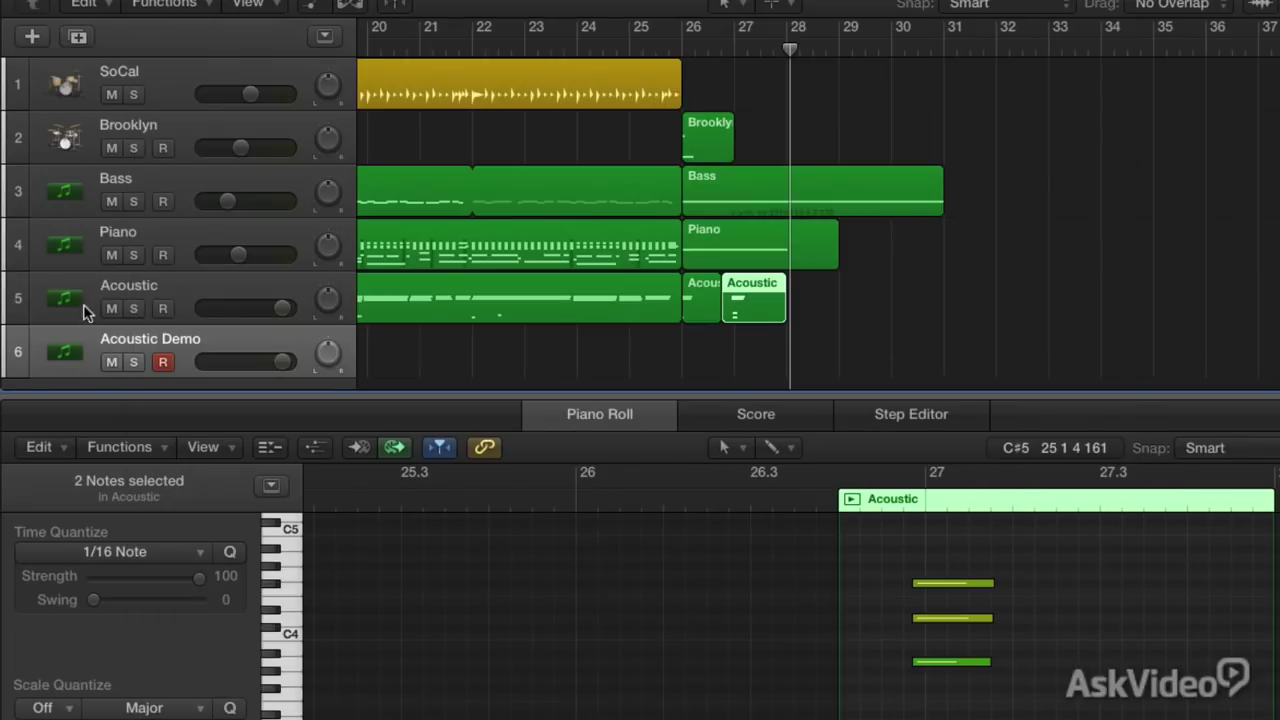
Select the Acoustic track and inspect the notes of its first region, at bar 1, in the Piano Roll
{"action": "left_click", "coordinate": [84, 296]}
{"action": "scroll", "coordinate": [677, 266], "scroll_direction": "left", "scroll_amount": 15}
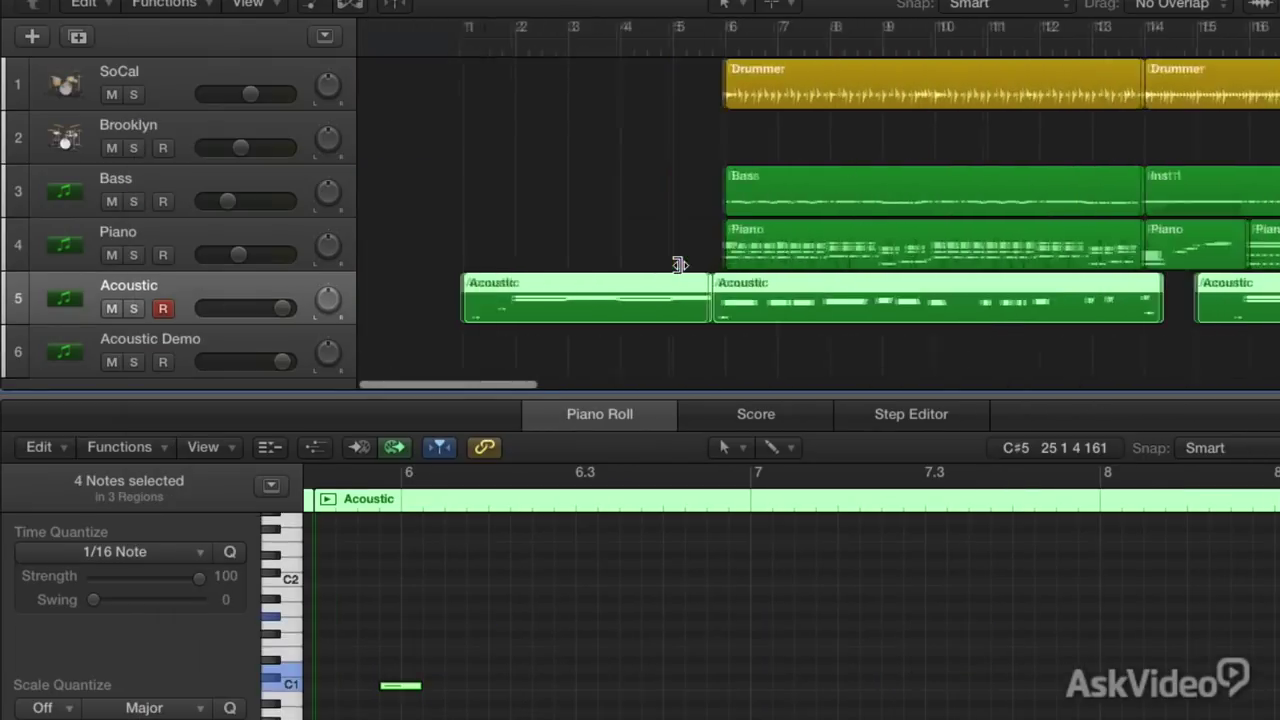
{"action": "left_click", "coordinate": [510, 250]}
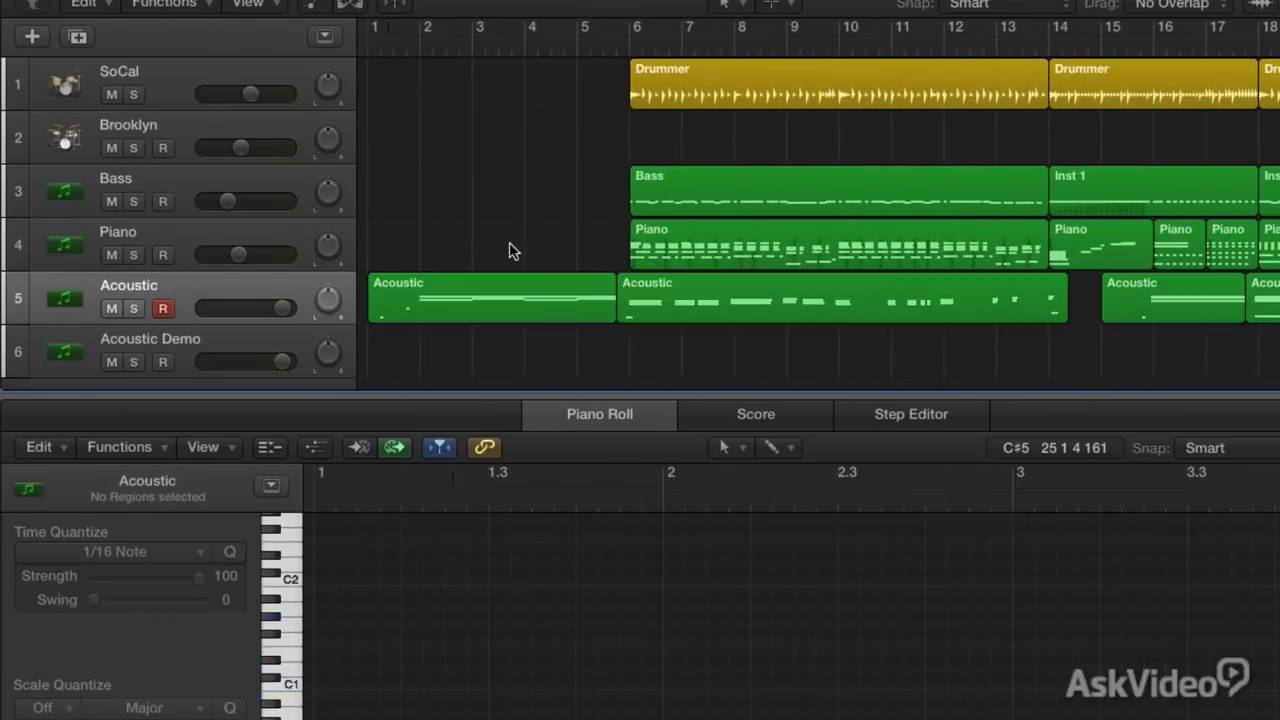
{"action": "left_click", "coordinate": [474, 313]}
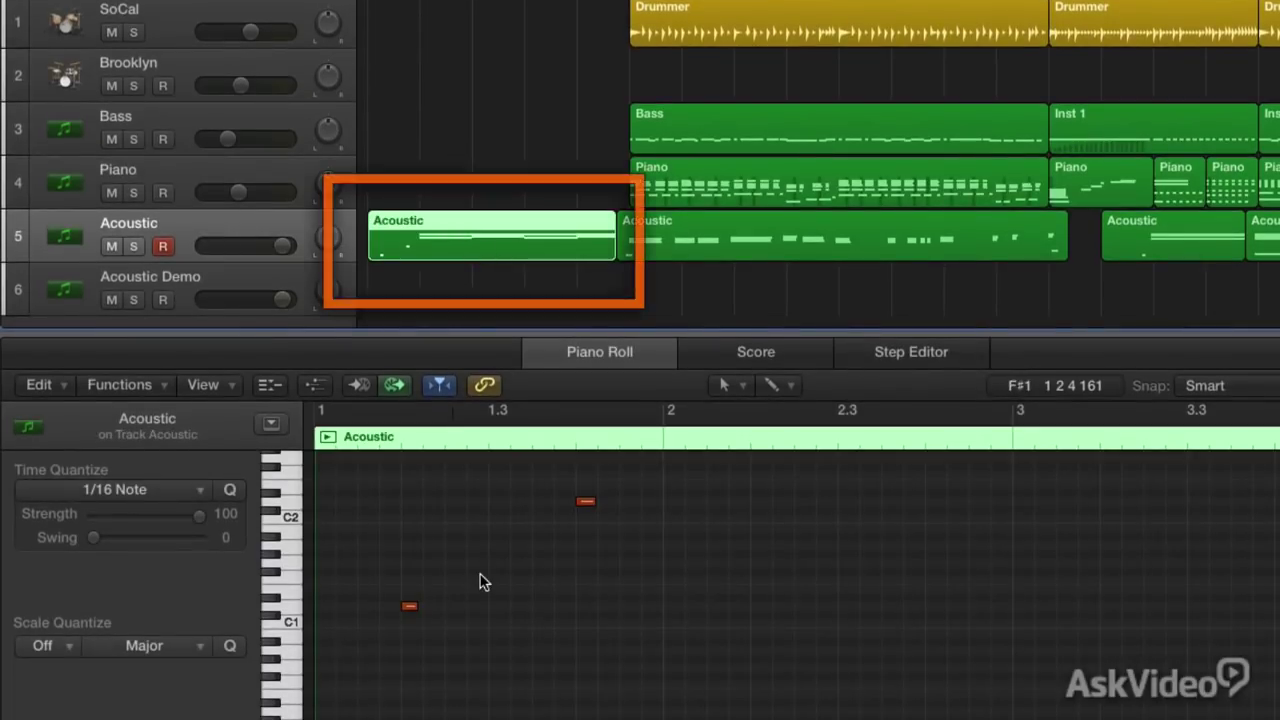
{"action": "scroll", "coordinate": [480, 580], "scroll_direction": "up", "scroll_amount": 3}
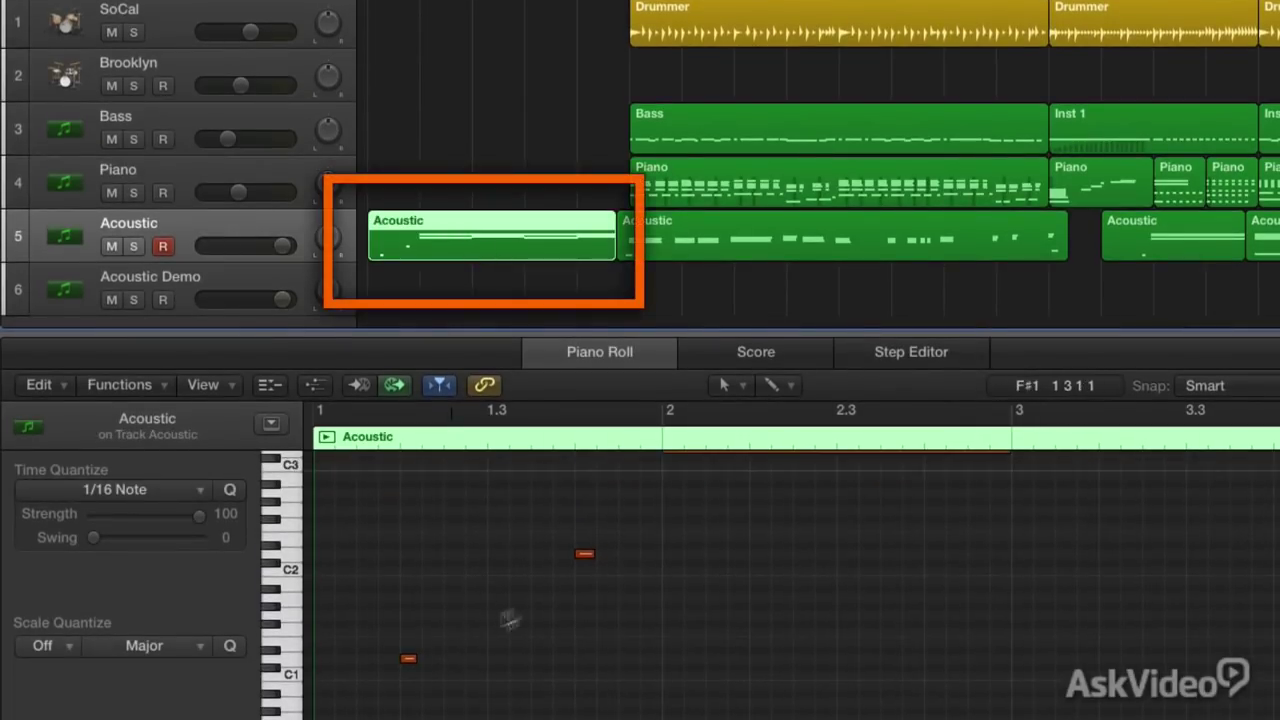
{"action": "scroll", "coordinate": [570, 595], "scroll_direction": "right", "scroll_amount": 5}
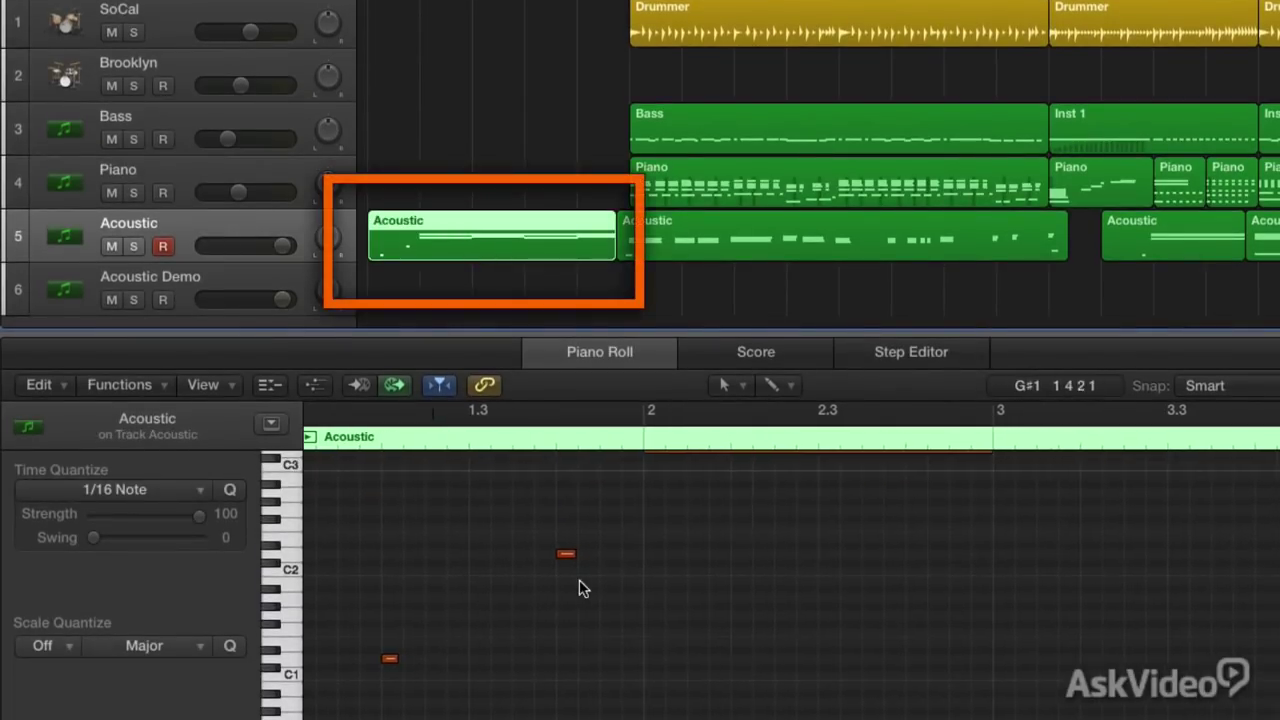
Select the second Acoustic region, starting just before bar 6, and examine its chord and pattern-trigger notes
{"action": "left_click", "coordinate": [675, 234]}
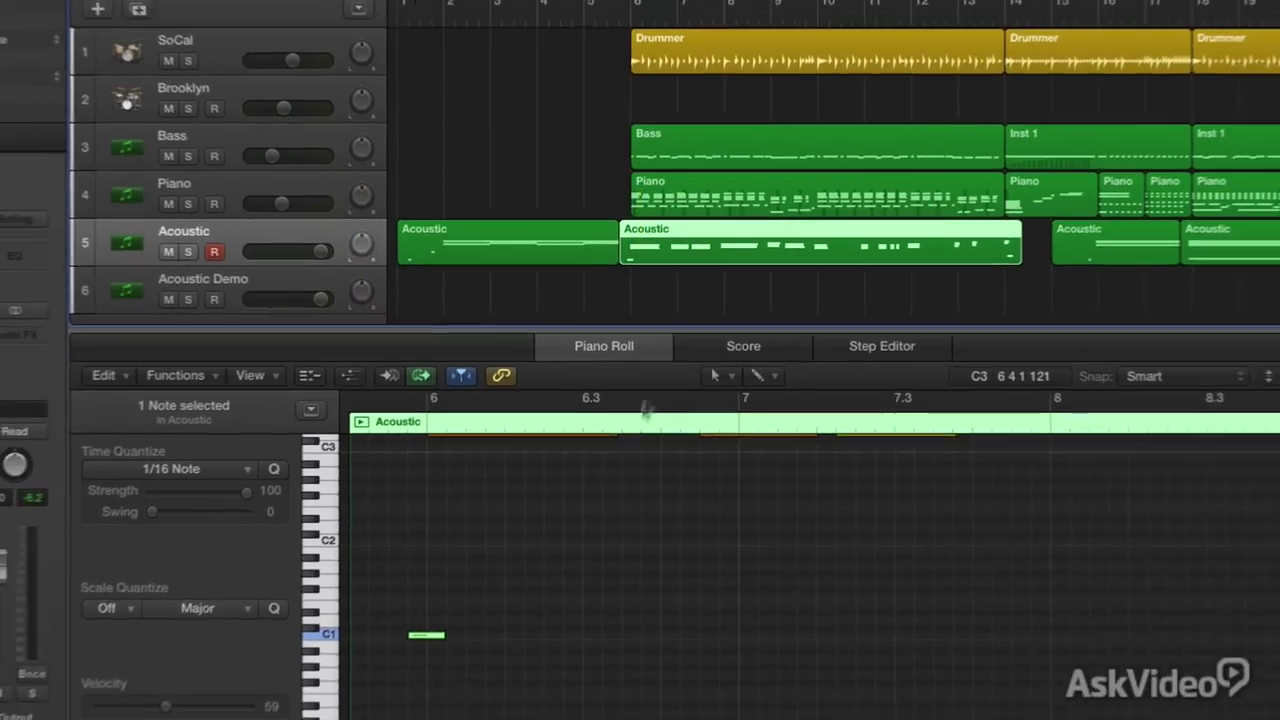
{"action": "scroll", "coordinate": [625, 551], "scroll_direction": "up", "scroll_amount": 5}
{"action": "scroll", "coordinate": [627, 519], "scroll_direction": "down", "scroll_amount": 3}
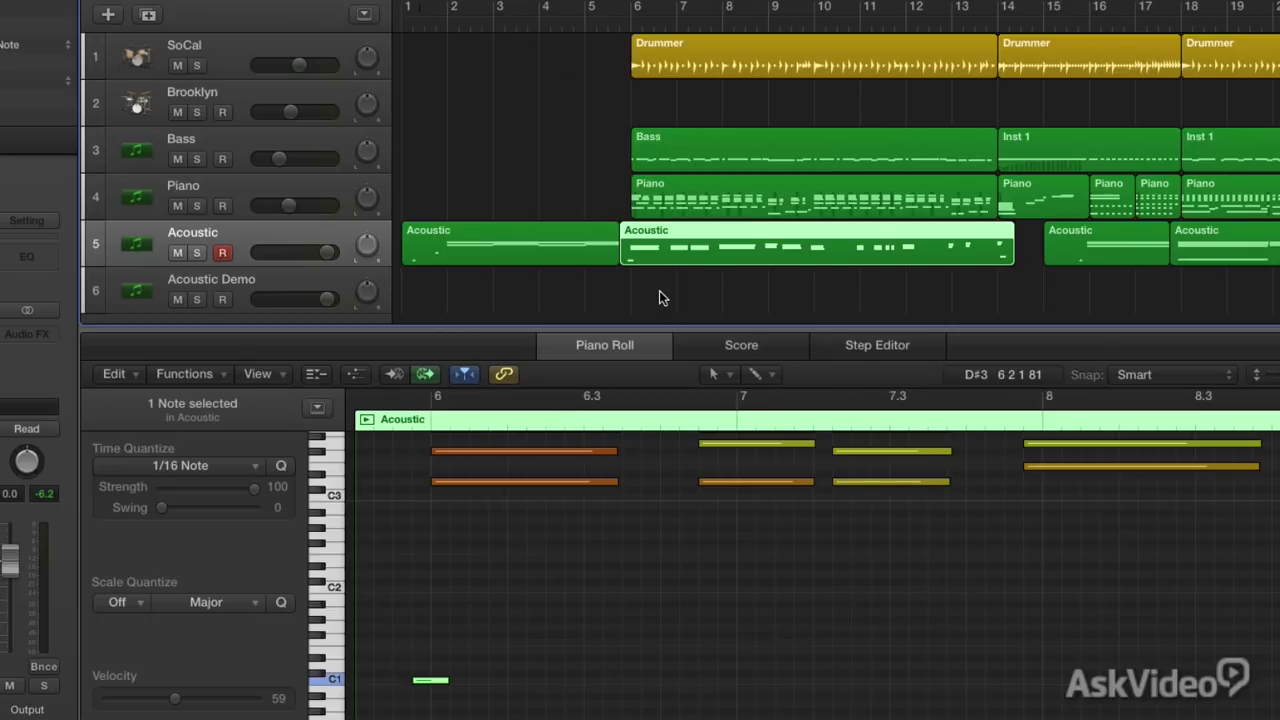
Review the remaining Acoustic regions with the playhead at bar 15 and bar 26, and select the last region before bar 28
{"action": "scroll", "coordinate": [1067, 99], "scroll_direction": "right", "scroll_amount": 5}
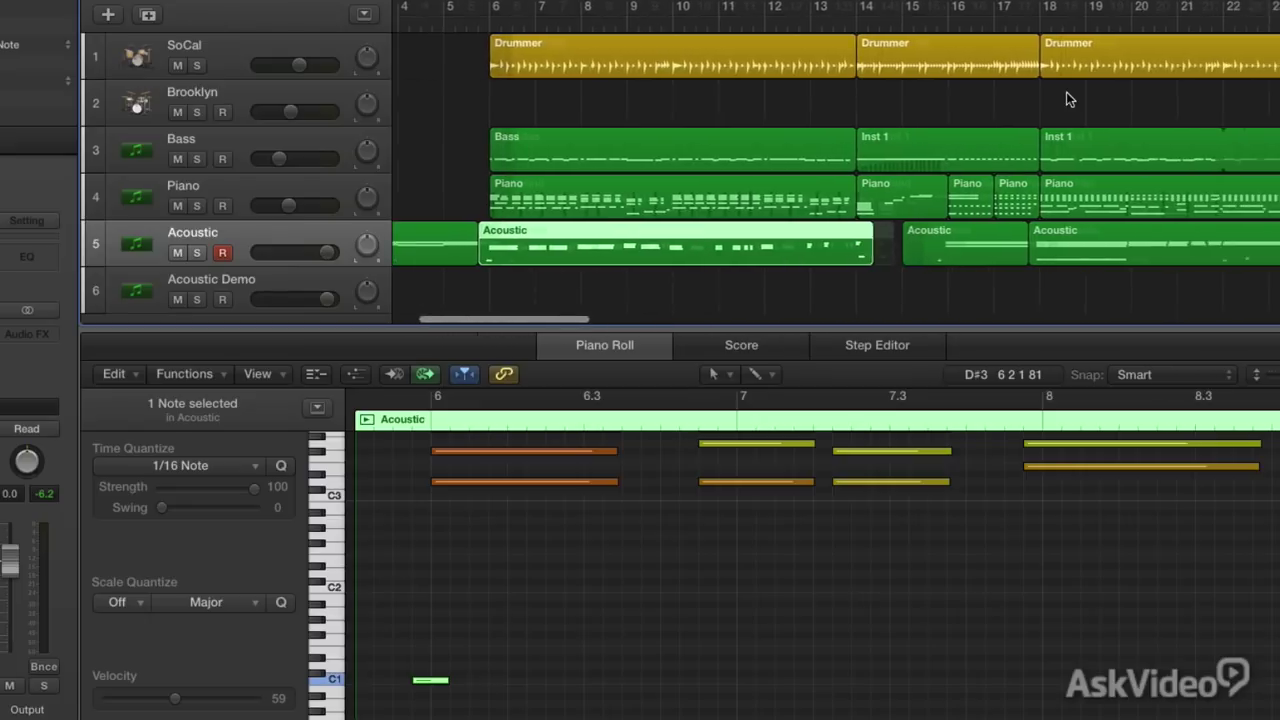
{"action": "left_click", "coordinate": [865, 30]}
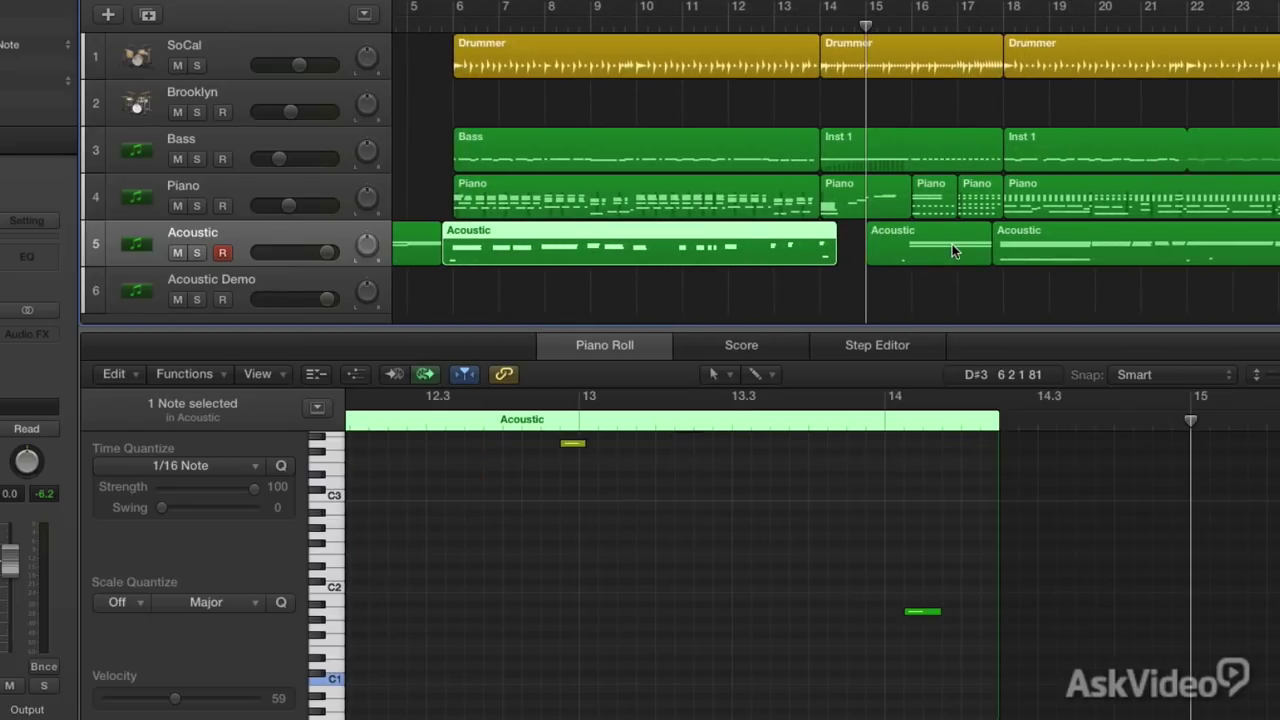
{"action": "scroll", "coordinate": [952, 246], "scroll_direction": "right", "scroll_amount": 9}
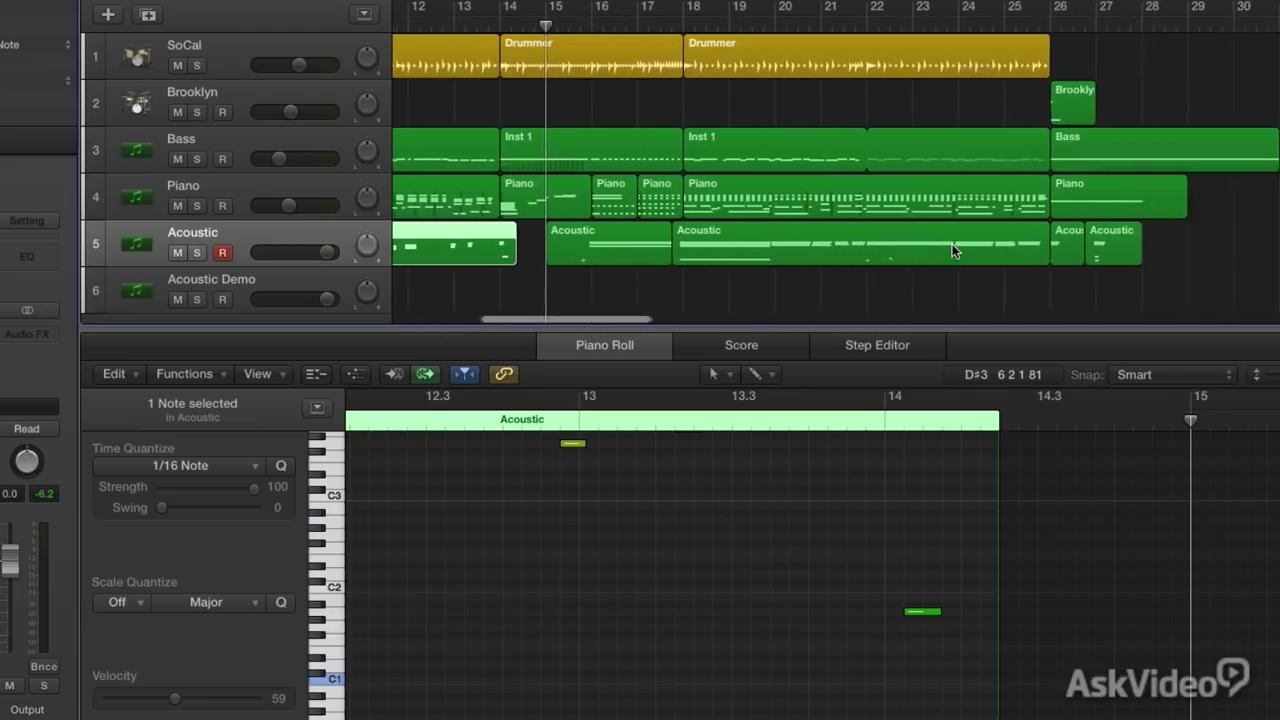
{"action": "left_click", "coordinate": [936, 28]}
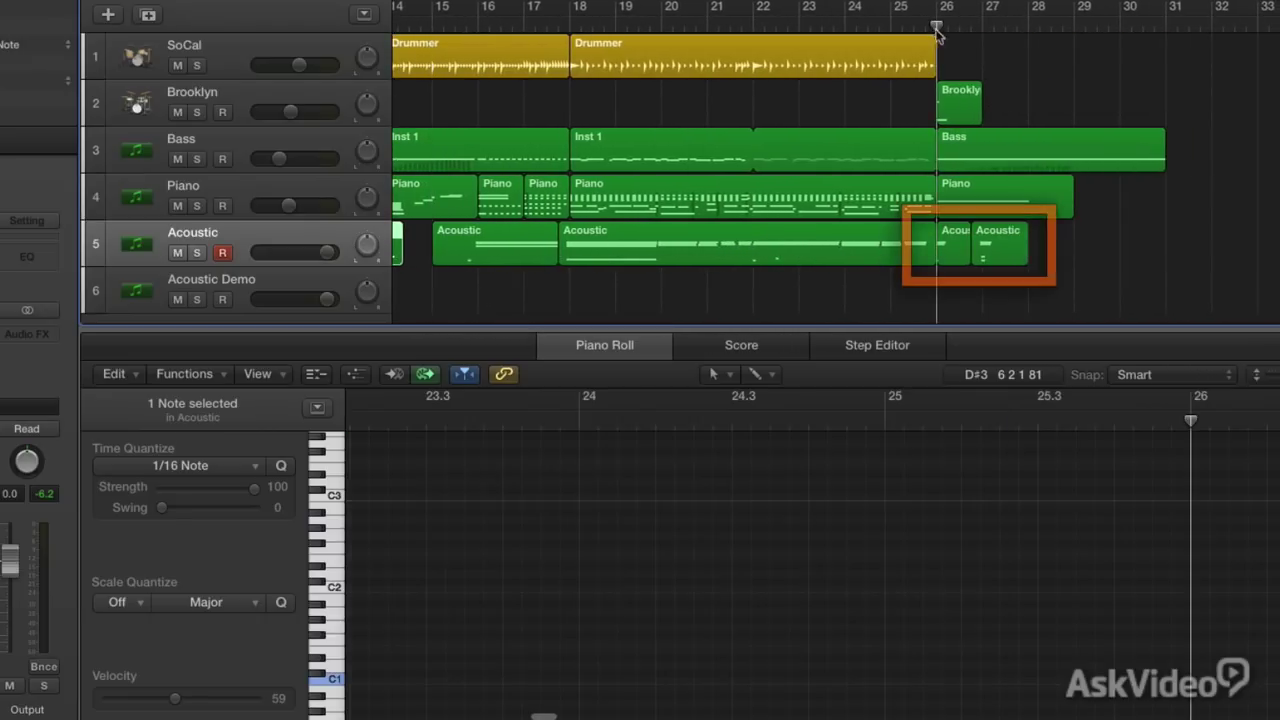
{"action": "left_click", "coordinate": [986, 240]}
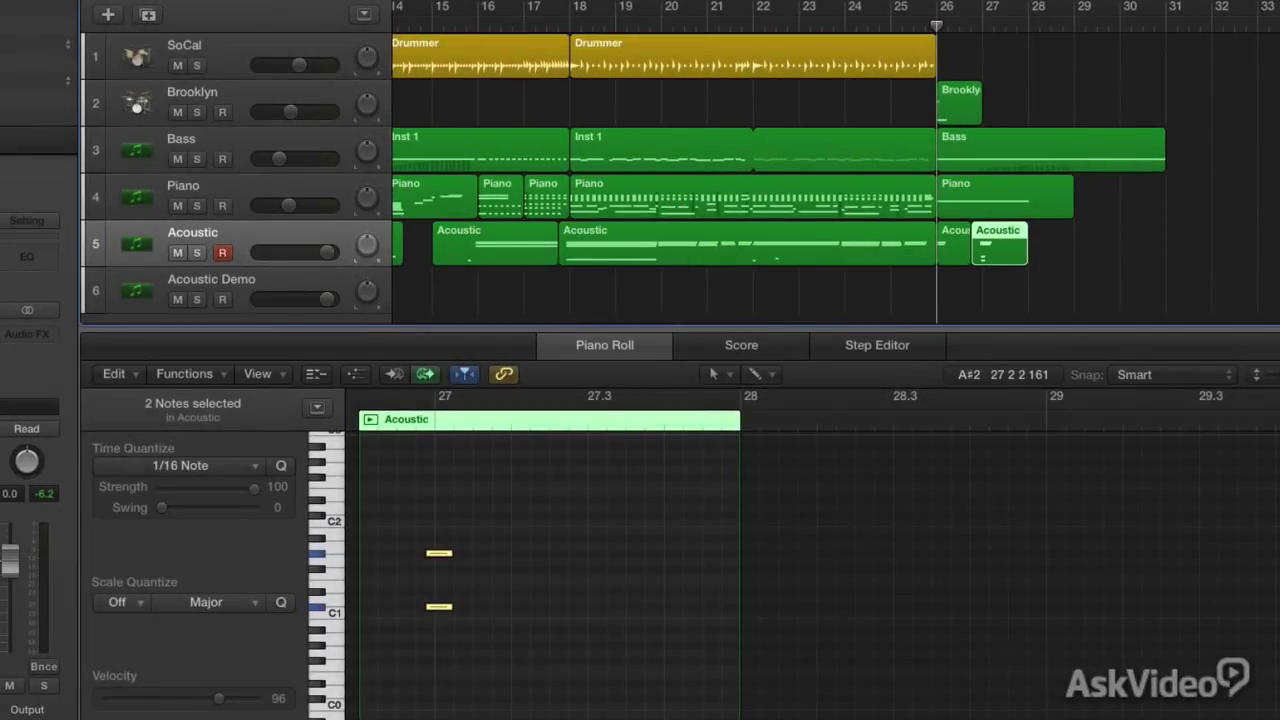
Play the full arrangement from the beginning and follow it through to the closing regions
{"action": "key", "text": "Return"}
{"action": "key", "text": "space"}
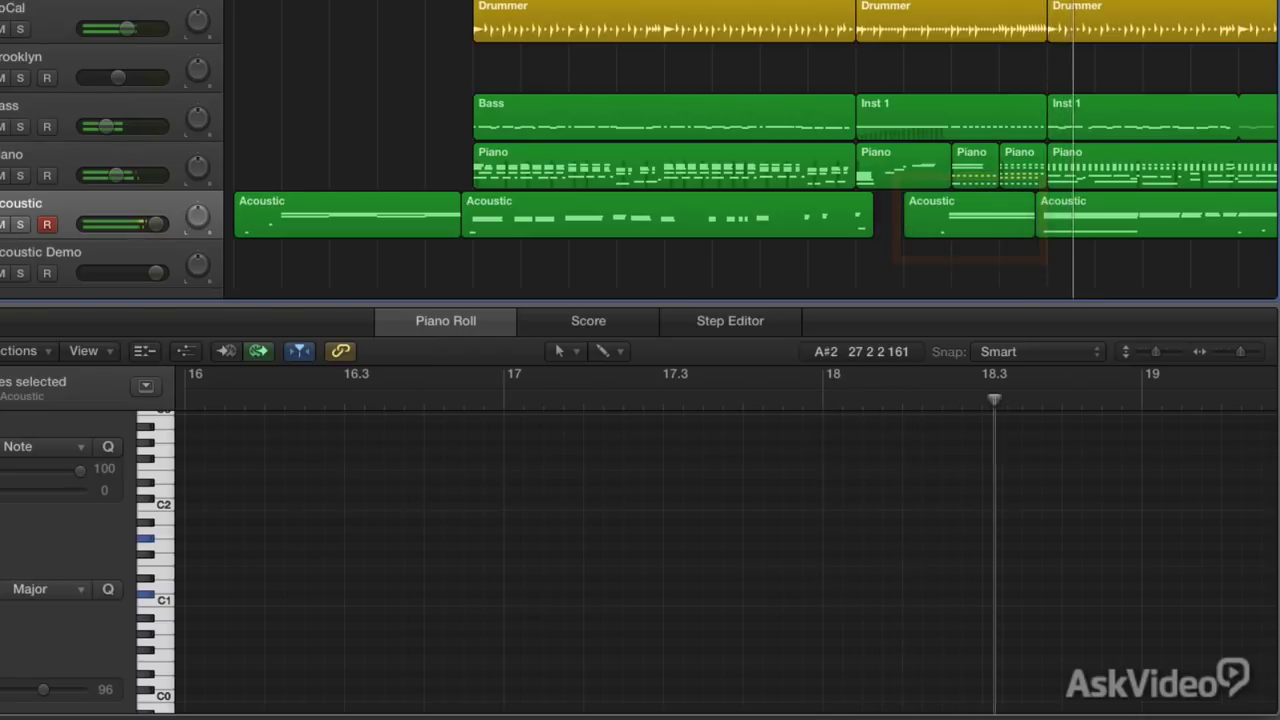
{"action": "scroll", "coordinate": [499, 149], "scroll_direction": "right", "scroll_amount": 5}
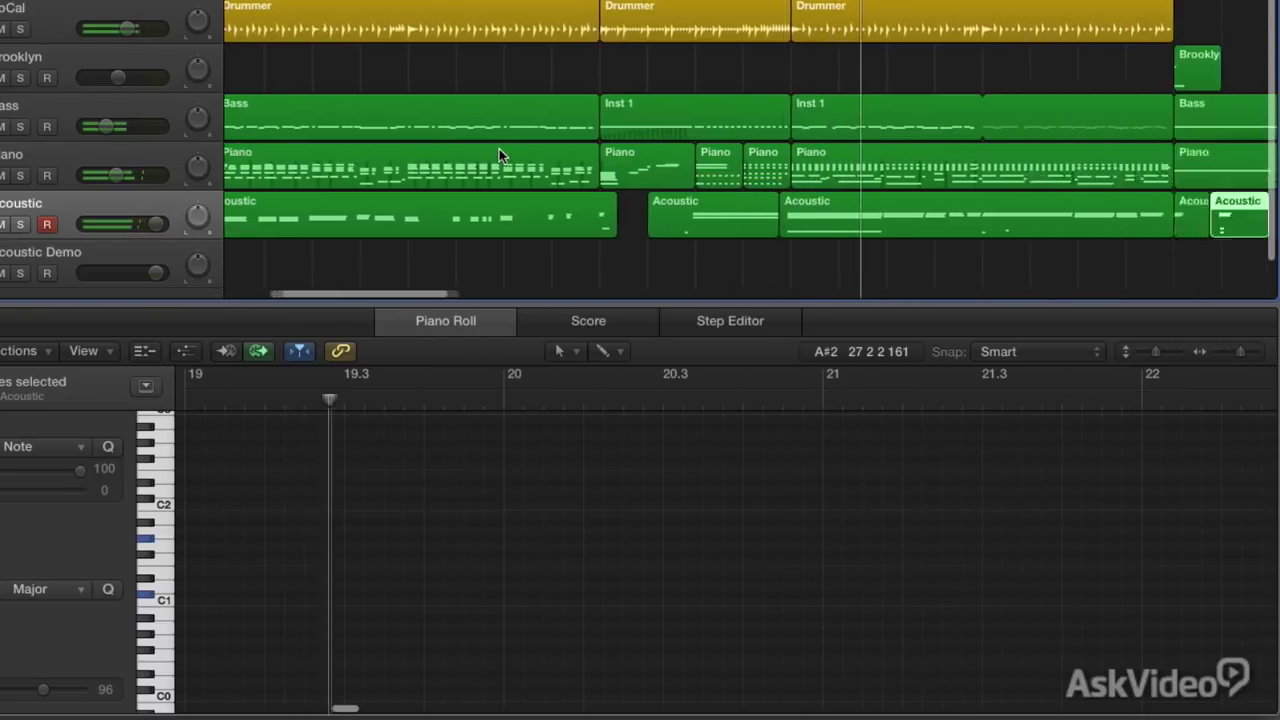
{"action": "scroll", "coordinate": [499, 149], "scroll_direction": "right", "scroll_amount": 10}
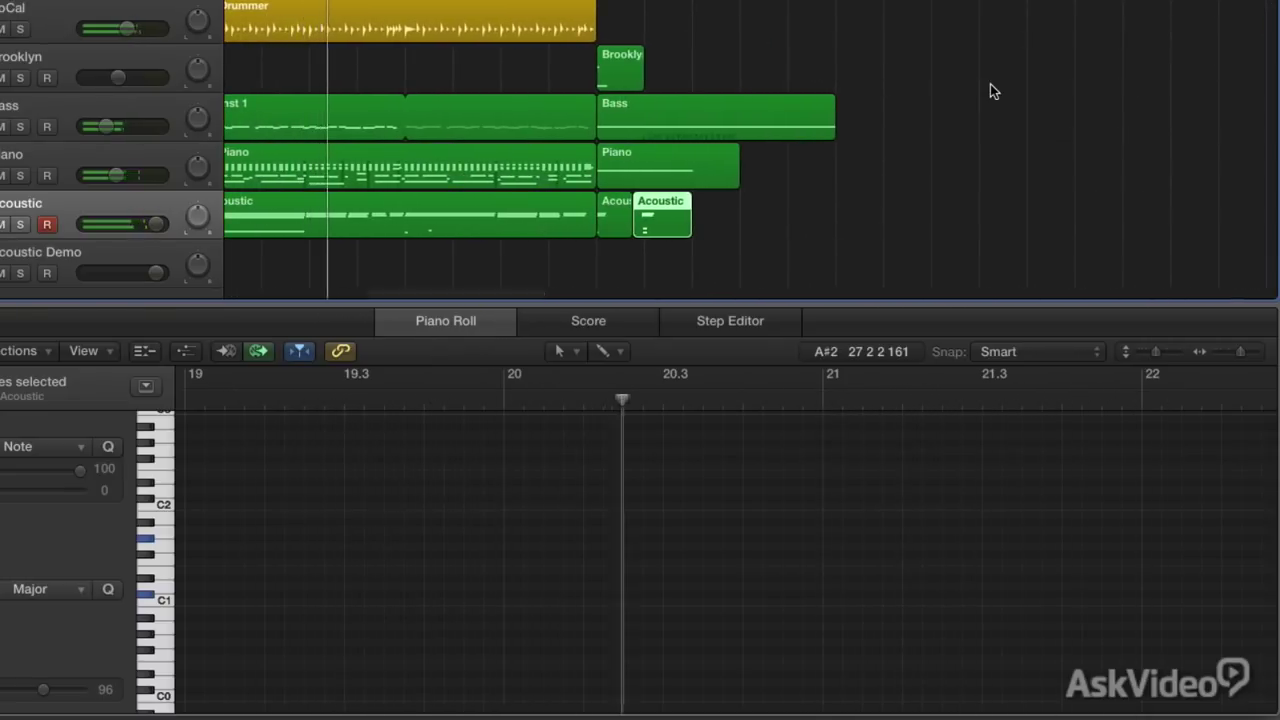